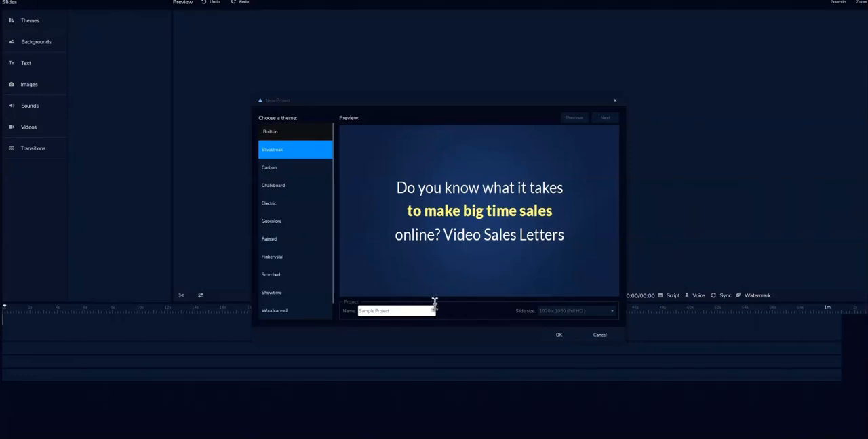
# Create Sample Project with the Bluestreak theme at 1920 x 1080 (Full HD) and generate its slides from an imported sales script text file
pyautogui.click(559, 335)
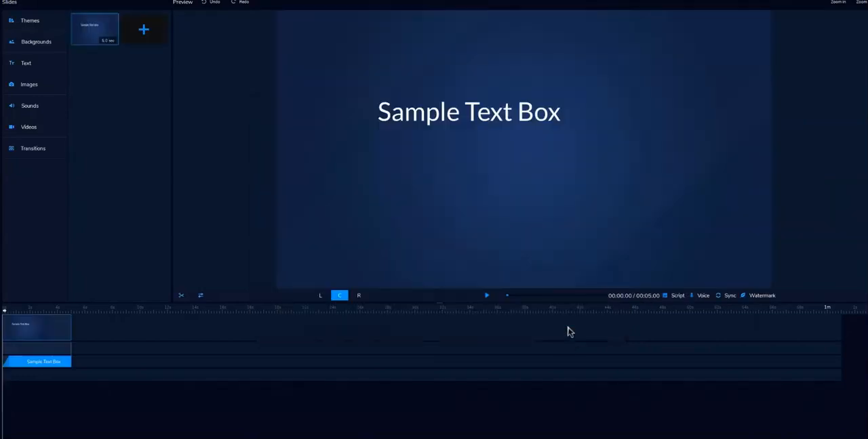
pyautogui.click(678, 298)
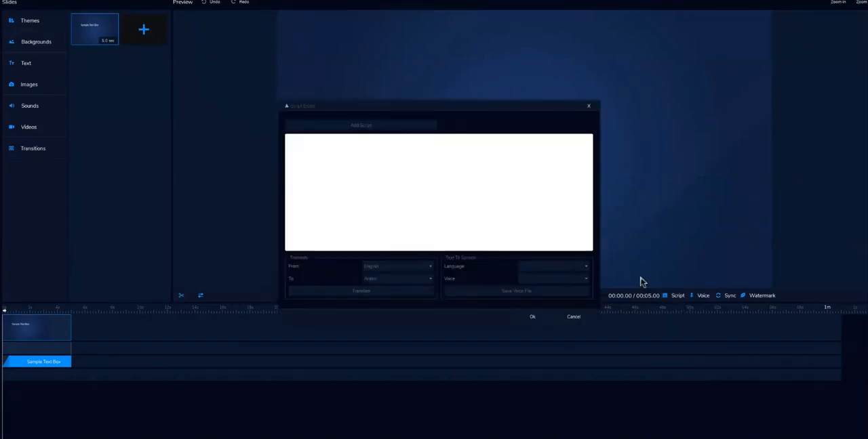
pyautogui.click(357, 130)
pyautogui.scroll(-3, 475, 246)
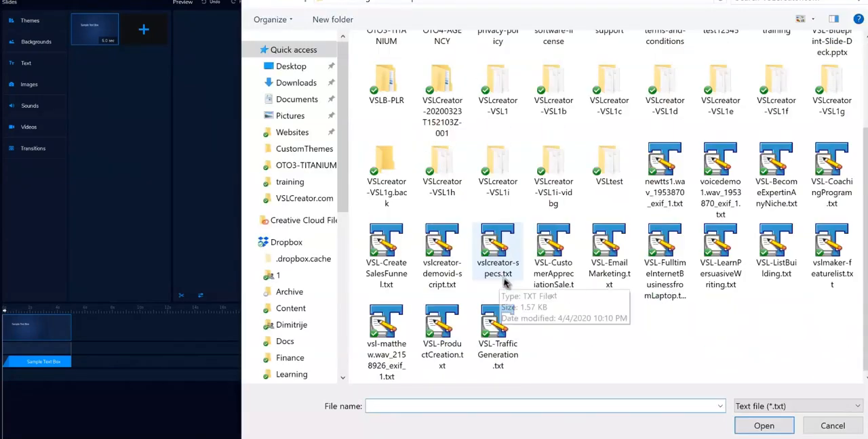
pyautogui.click(478, 179)
pyautogui.click(771, 423)
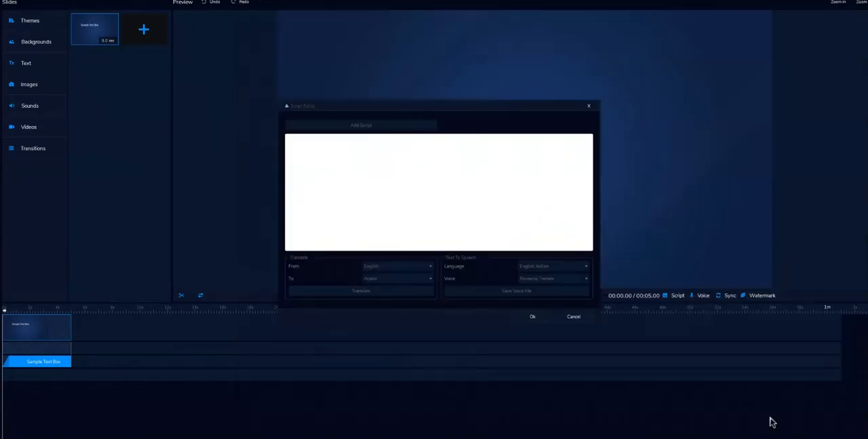
pyautogui.click(532, 318)
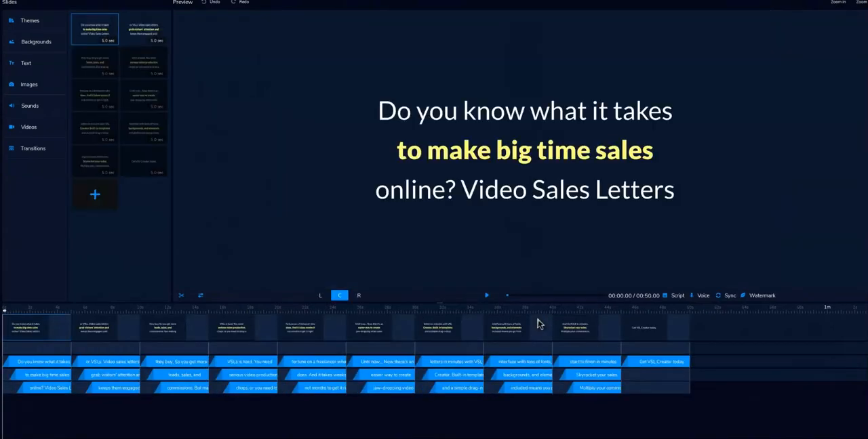
# Look through the generated slides from the second to the fifth
pyautogui.click(129, 30)
pyautogui.click(109, 72)
pyautogui.click(135, 80)
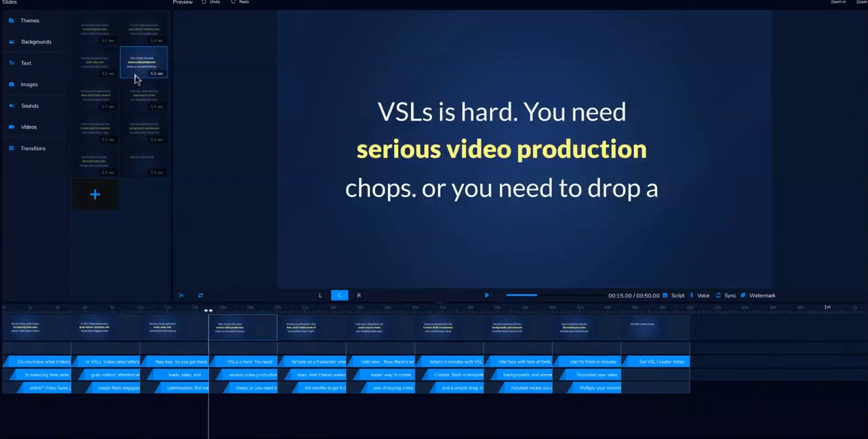
pyautogui.click(113, 98)
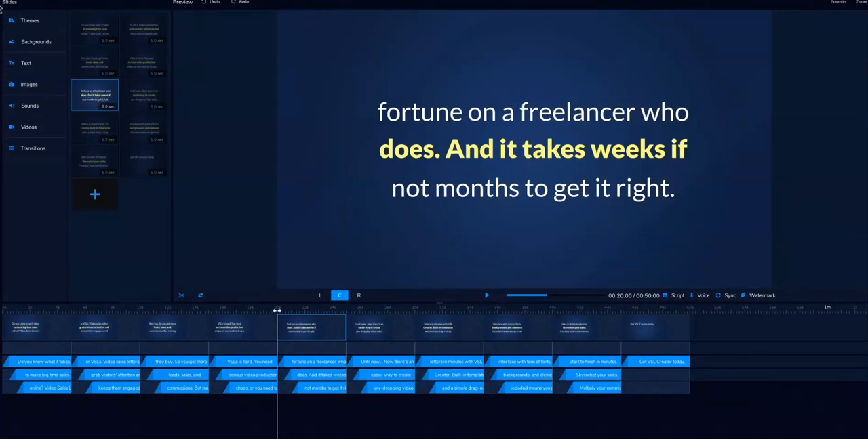
# Preview the built-in themes one by one, from Carbon through Woodcarved, in the theme options
pyautogui.click(74, 27)
pyautogui.click(303, 169)
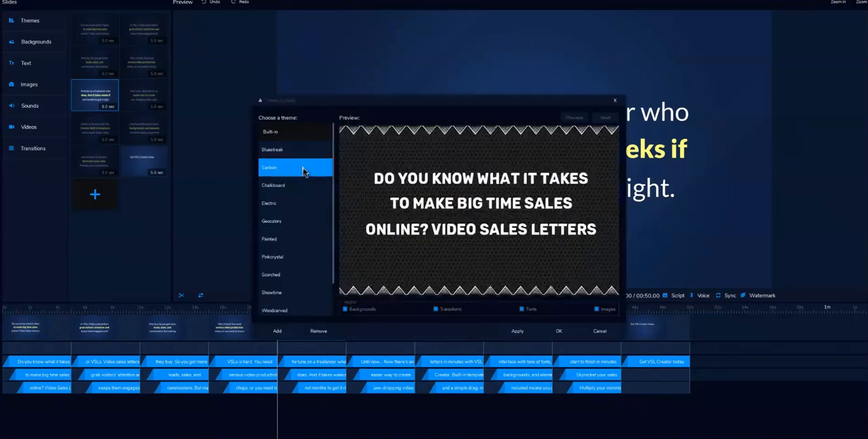
pyautogui.click(301, 190)
pyautogui.click(305, 205)
pyautogui.click(307, 222)
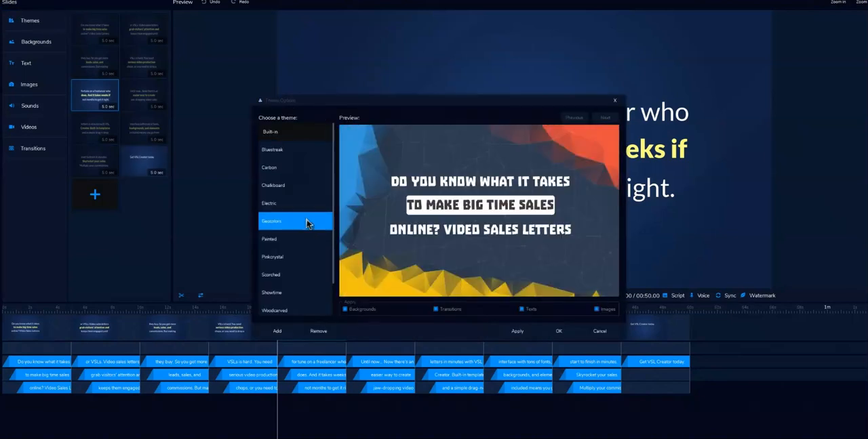
pyautogui.click(309, 241)
pyautogui.click(310, 258)
pyautogui.click(309, 275)
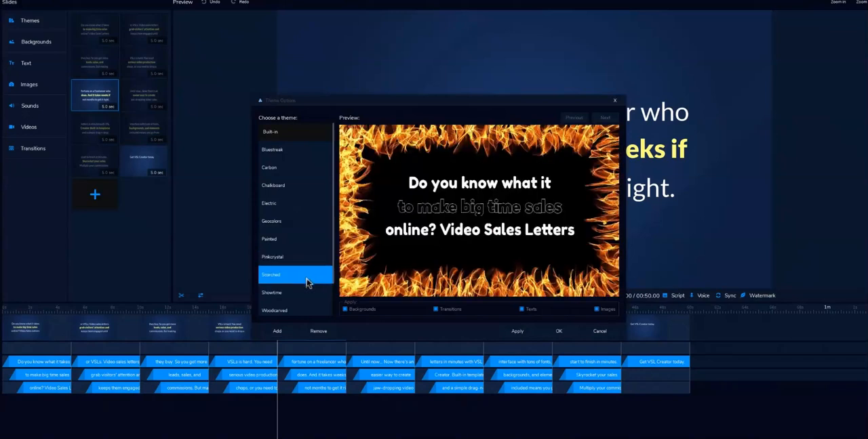
pyautogui.click(305, 295)
pyautogui.click(303, 311)
pyautogui.scroll(-1, 303, 305)
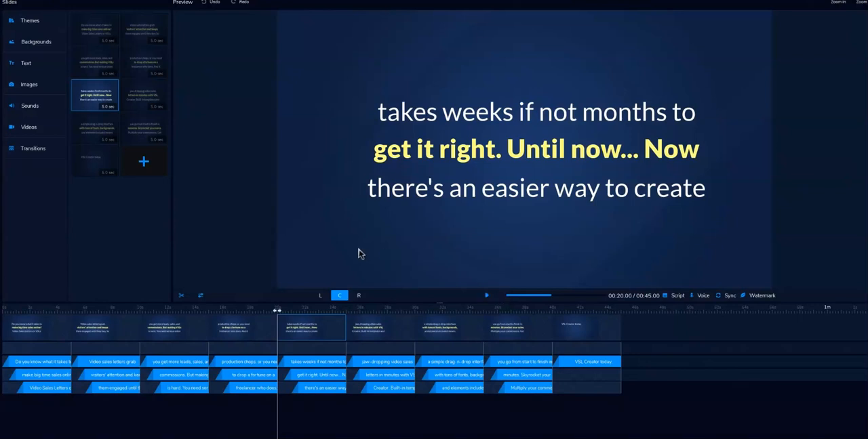
# Set clovers.jpg as the background image of the fifth slide
pyautogui.click(97, 39)
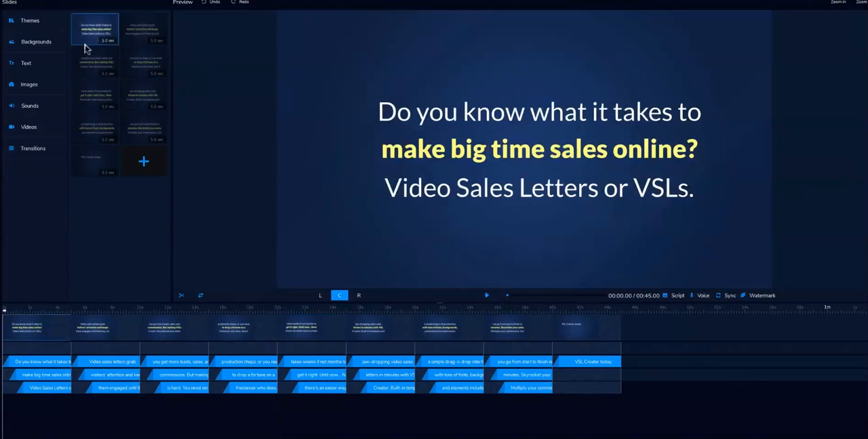
pyautogui.click(61, 47)
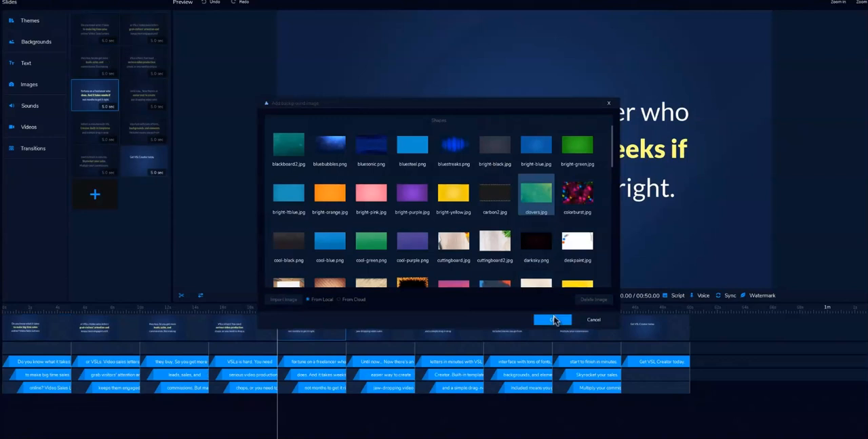
pyautogui.click(552, 320)
pyautogui.click(447, 298)
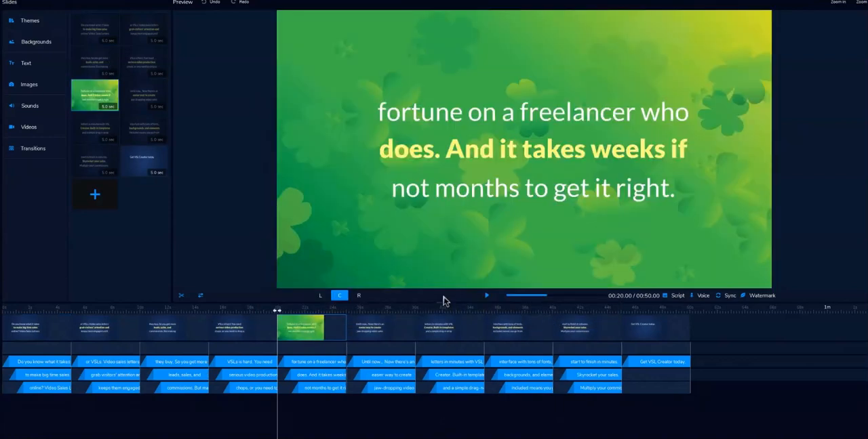
# Format the first slide's opening text line in Komika Axis, size 65, with the orange colour ff5500
pyautogui.click(92, 32)
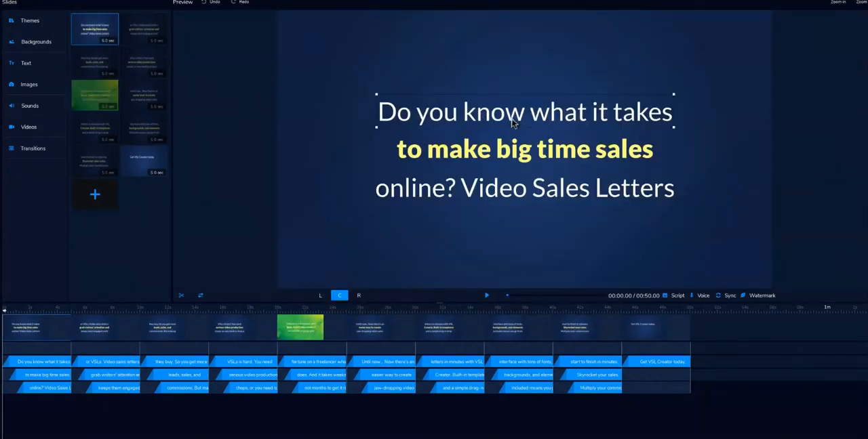
pyautogui.doubleClick(513, 122)
pyautogui.click(369, 272)
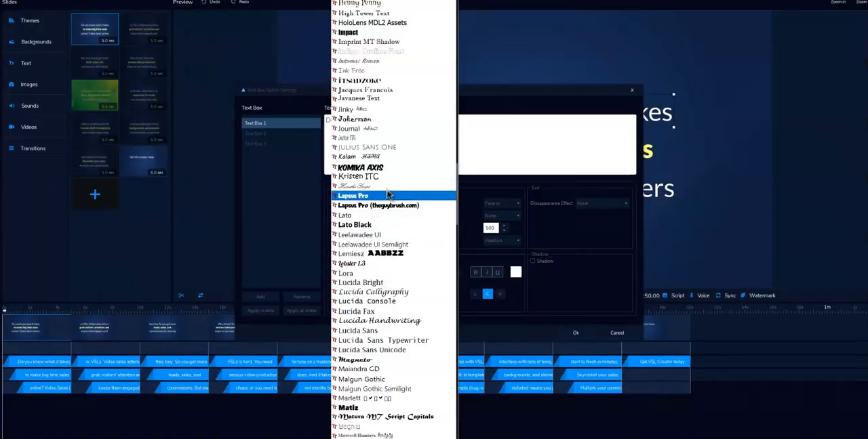
pyautogui.click(392, 168)
pyautogui.click(516, 272)
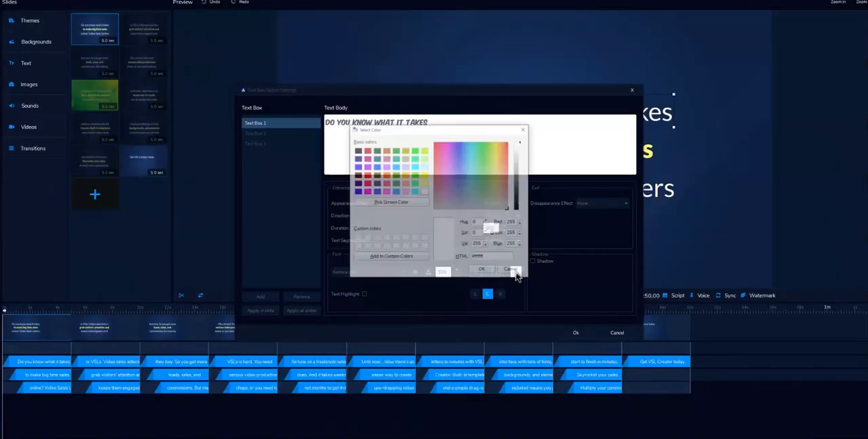
pyautogui.click(393, 177)
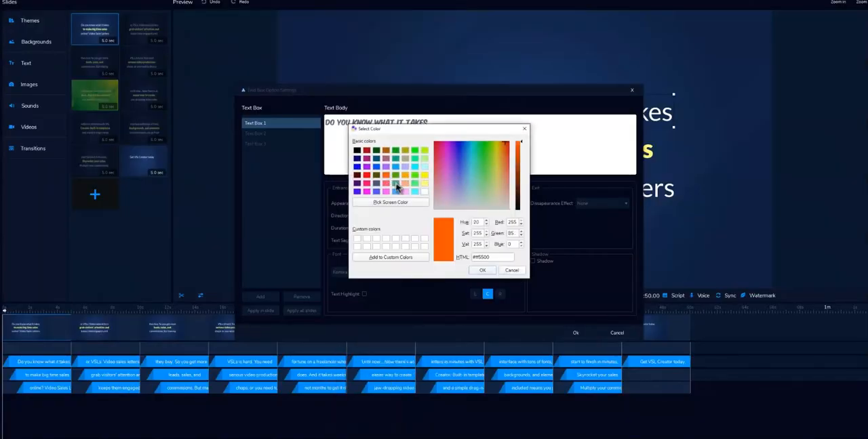
pyautogui.click(481, 270)
pyautogui.doubleClick(441, 273)
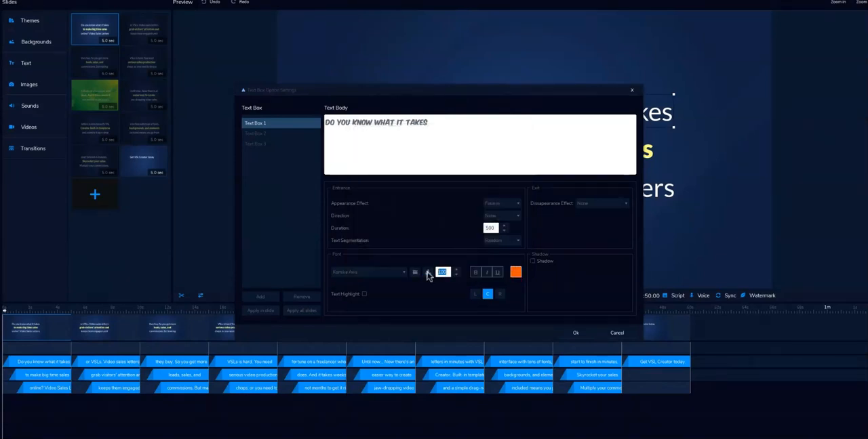
# Give the first text box a Fly in appearance effect with the direction Top to Bottom
pyautogui.click(500, 205)
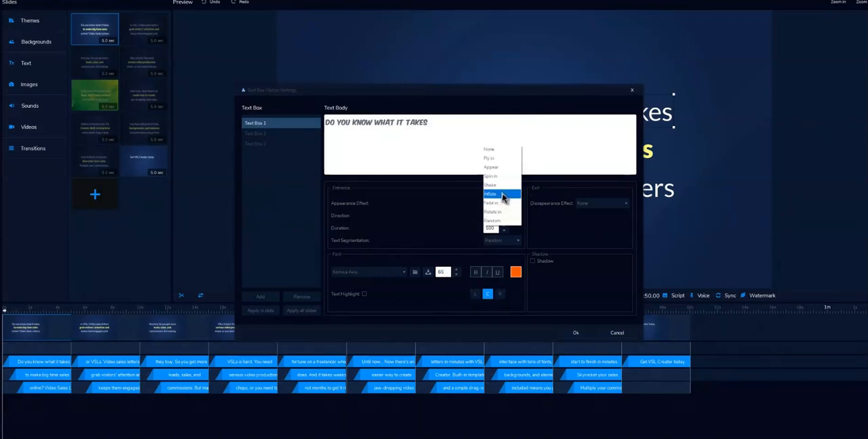
pyautogui.click(498, 163)
pyautogui.click(502, 215)
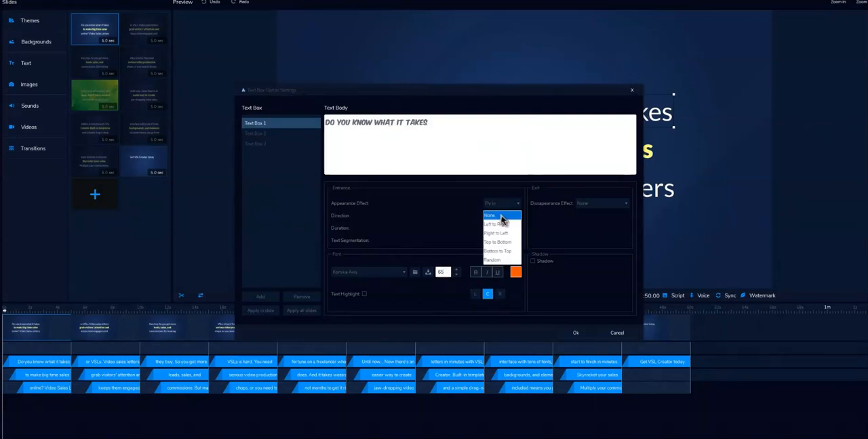
pyautogui.click(502, 243)
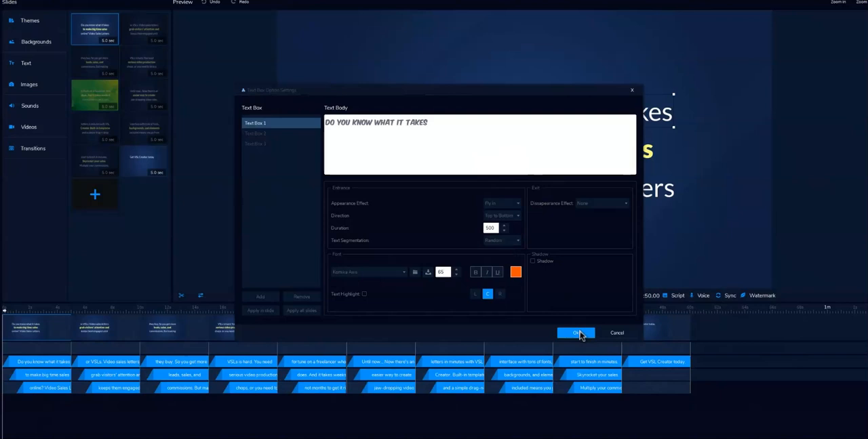
pyautogui.click(577, 333)
# Add the blank green button image button-blankgreen5.png to the first slide and place it centred below the text
pyautogui.click(42, 86)
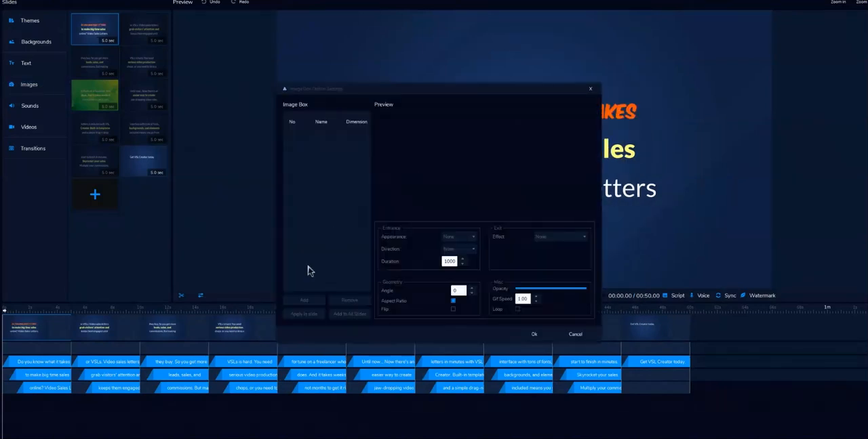
pyautogui.click(309, 302)
pyautogui.click(553, 319)
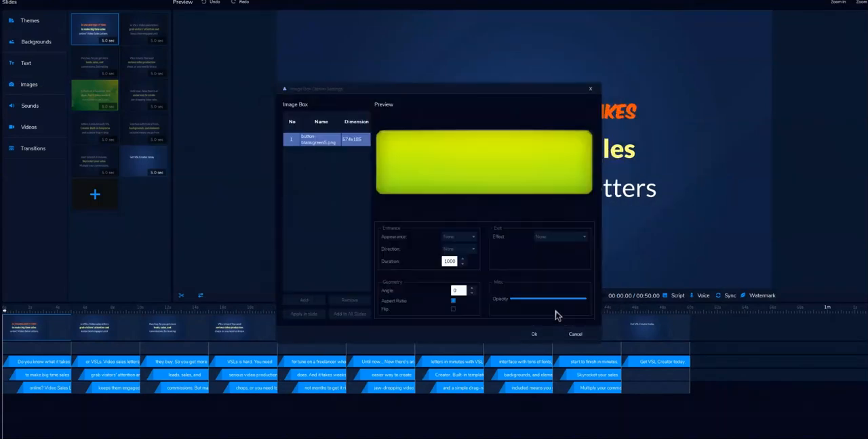
pyautogui.click(534, 334)
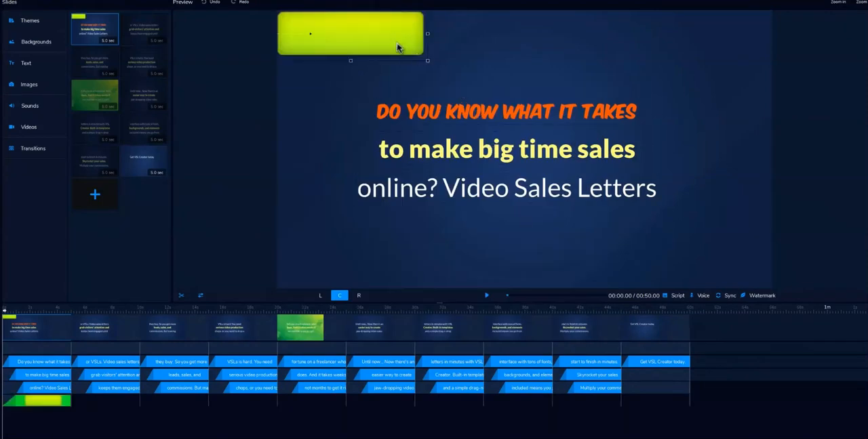
pyautogui.moveTo(398, 45); pyautogui.dragTo(556, 252)
# Add the DOWNLOAD text image button-text-dl5.png to the first slide and place it over the green button
pyautogui.doubleClick(564, 248)
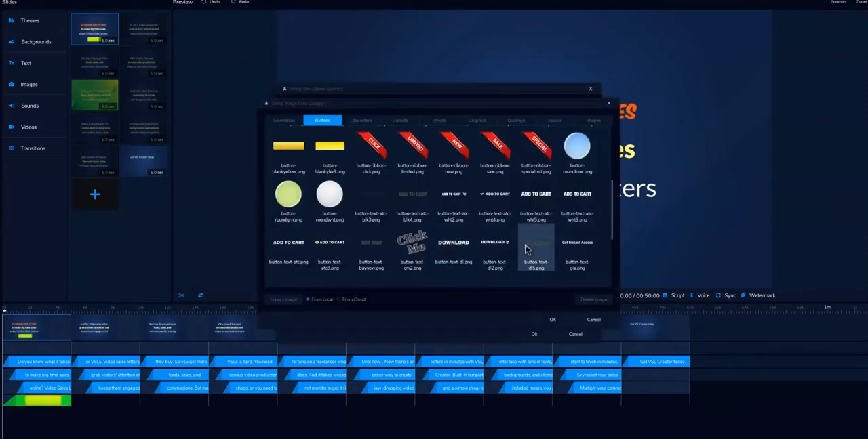
pyautogui.click(553, 319)
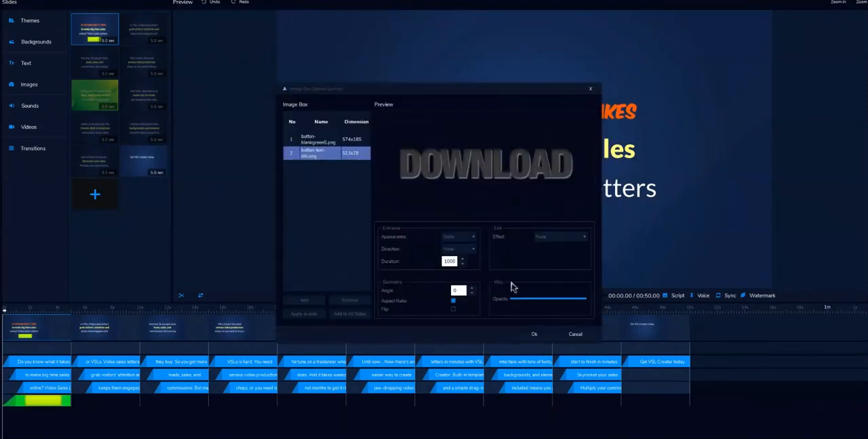
pyautogui.click(533, 334)
pyautogui.moveTo(366, 23); pyautogui.dragTo(537, 245)
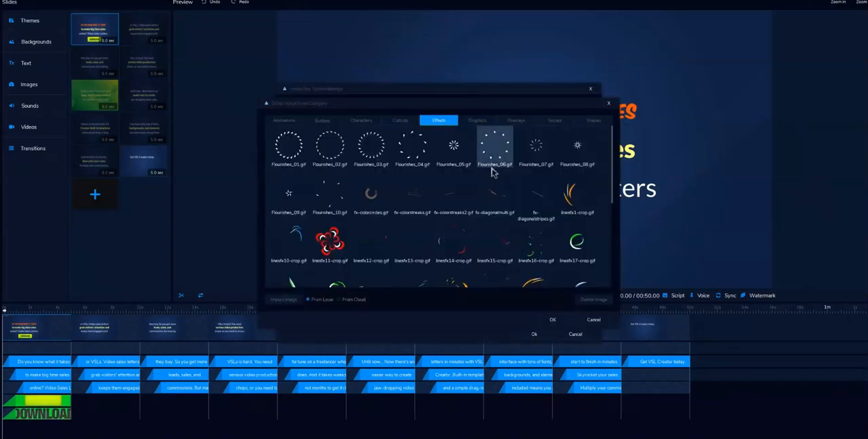
# Add the animated effect linesfx19-crop.gif from the Effects category to the first slide
pyautogui.scroll(-3, 516, 228)
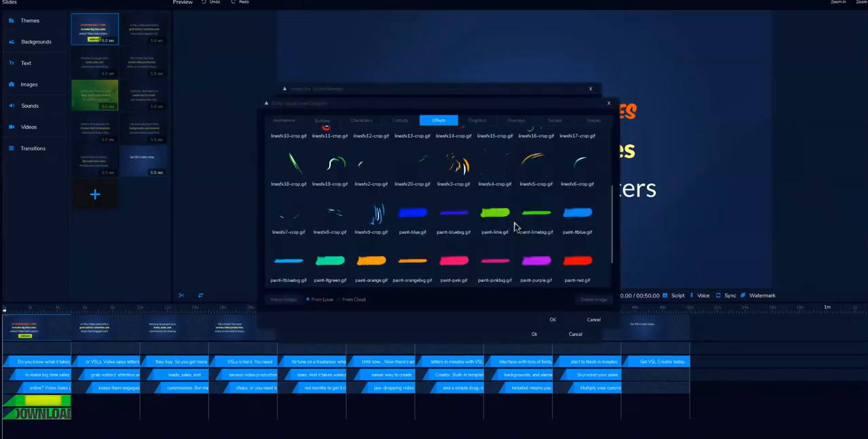
pyautogui.click(338, 168)
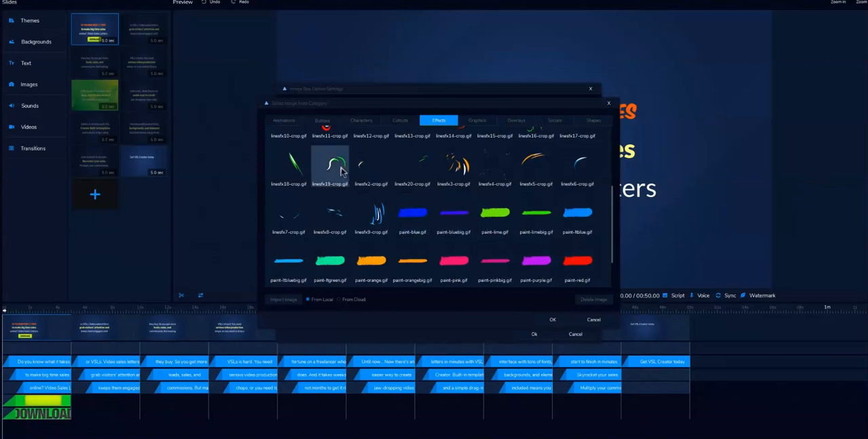
pyautogui.click(553, 323)
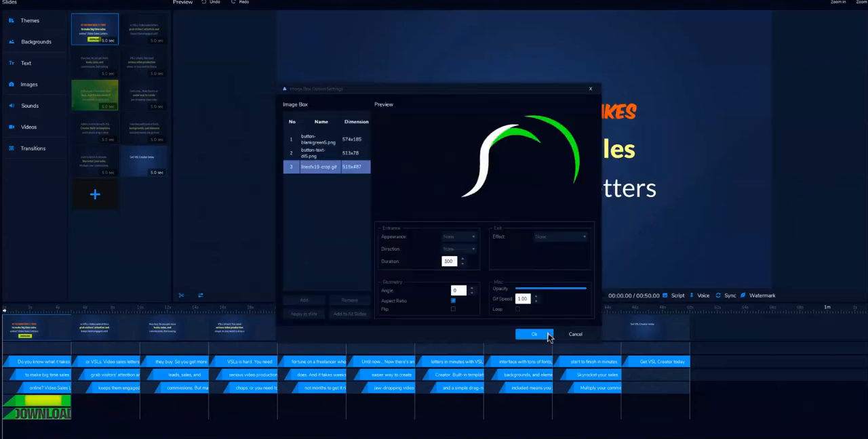
pyautogui.click(546, 336)
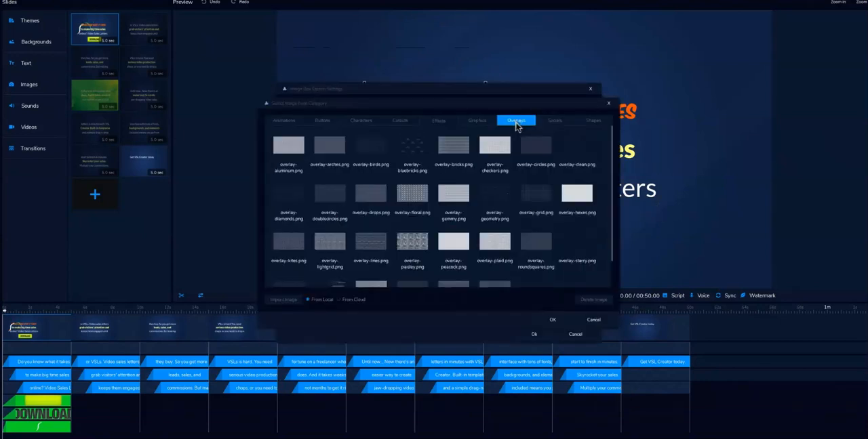
# Browse the Socials and Shapes image categories without adding an image
pyautogui.click(553, 124)
pyautogui.click(592, 125)
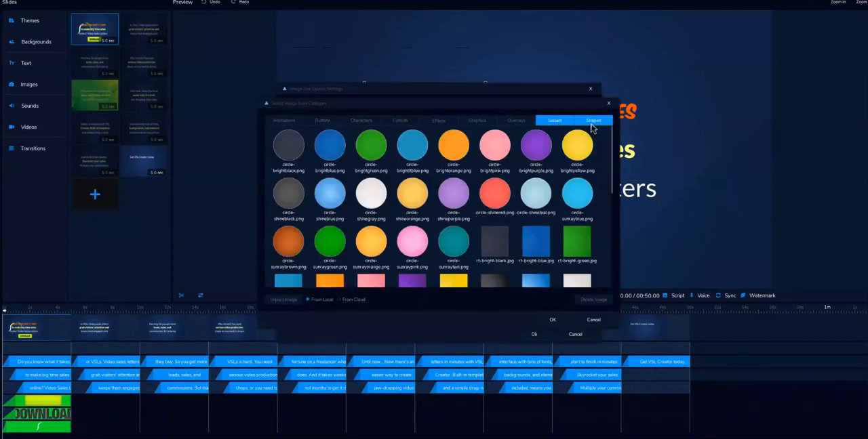
pyautogui.click(593, 320)
pyautogui.click(534, 334)
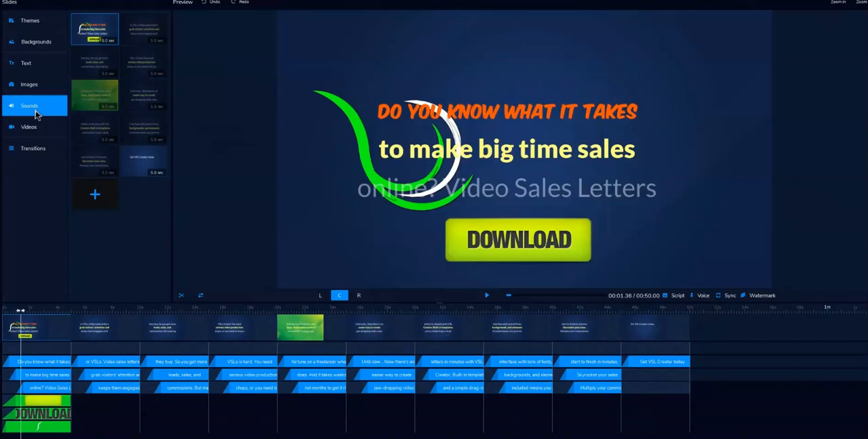
# Add a background music track with loop playback enabled and both the fade-in and fade-out times set to 2
pyautogui.click(37, 115)
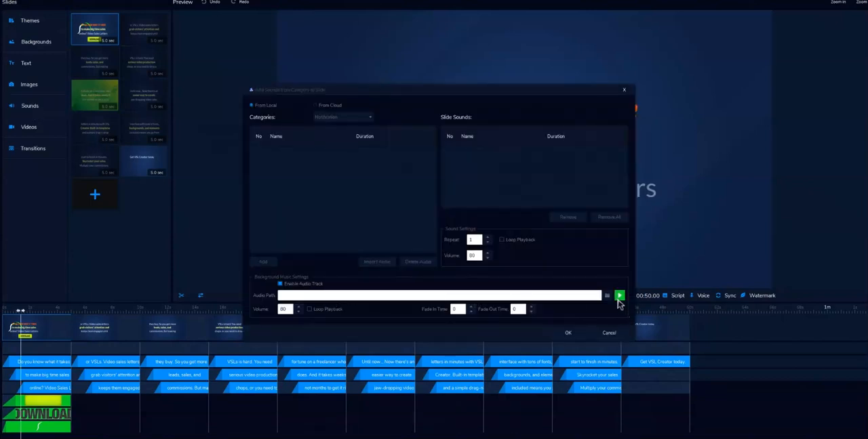
pyautogui.click(620, 296)
pyautogui.doubleClick(412, 146)
pyautogui.click(325, 310)
pyautogui.moveTo(459, 309); pyautogui.dragTo(451, 310)
pyautogui.write('2')
pyautogui.doubleClick(514, 309)
pyautogui.write('2')
pyautogui.click(578, 336)
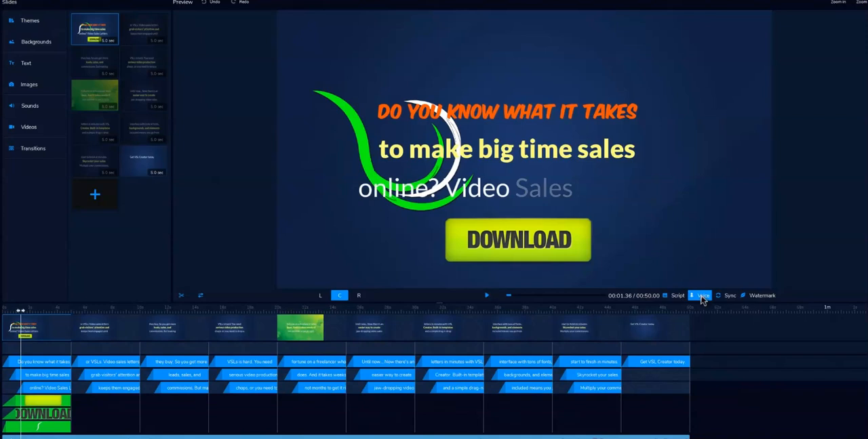
# Set the script's text-to-speech language to English, US and the voice to Matthew, Male
pyautogui.click(701, 296)
pyautogui.click(562, 269)
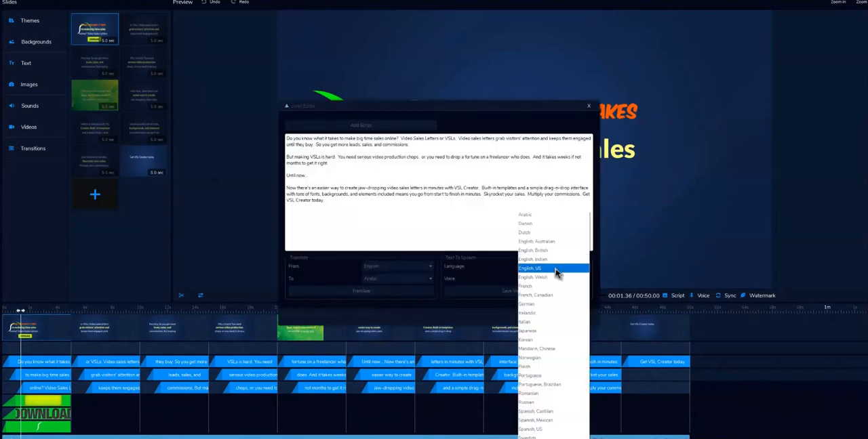
pyautogui.click(556, 273)
pyautogui.click(553, 279)
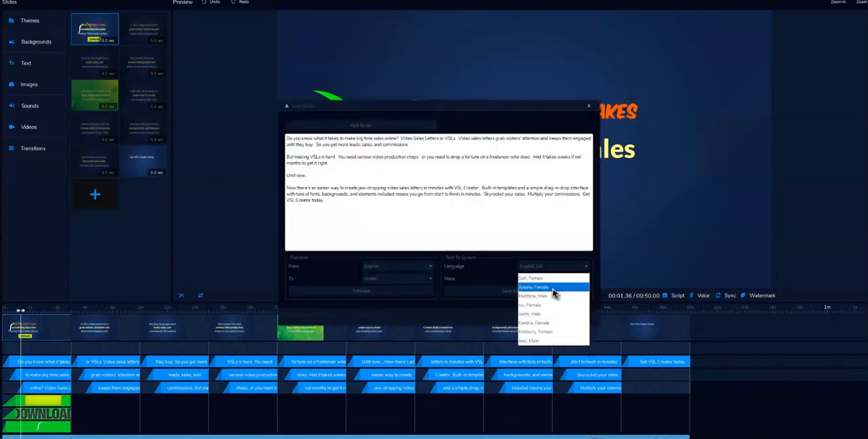
pyautogui.click(553, 297)
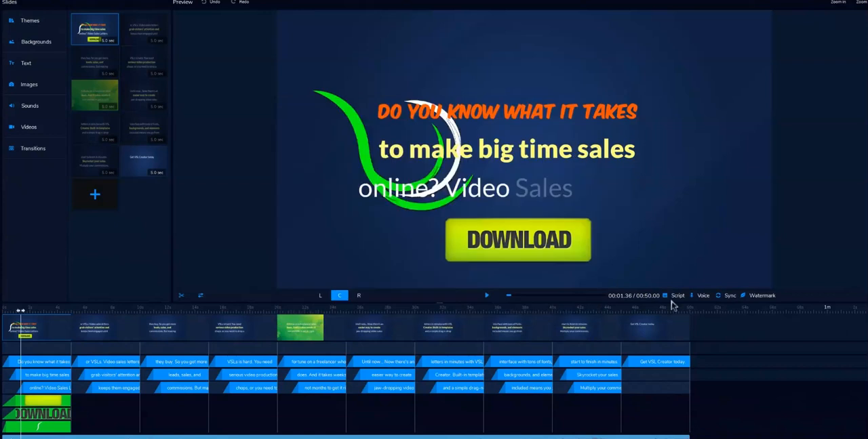
# Add a GIF Animation transition with the colored circles GIF to the first slide
pyautogui.click(45, 149)
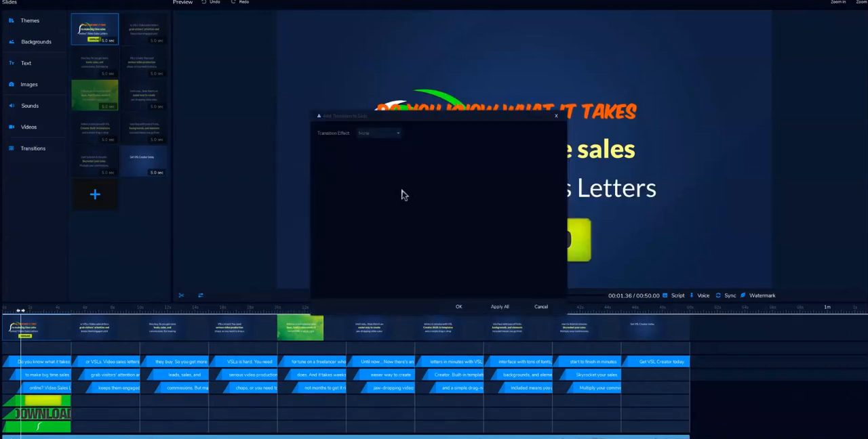
pyautogui.click(371, 134)
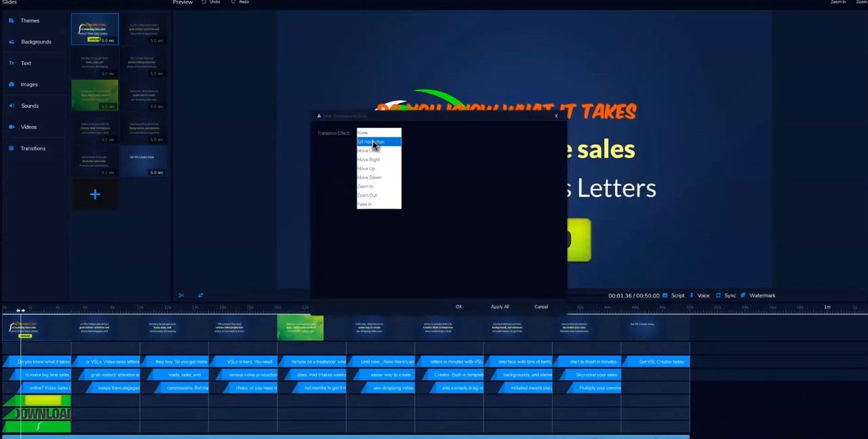
pyautogui.click(373, 143)
pyautogui.click(555, 133)
pyautogui.click(562, 322)
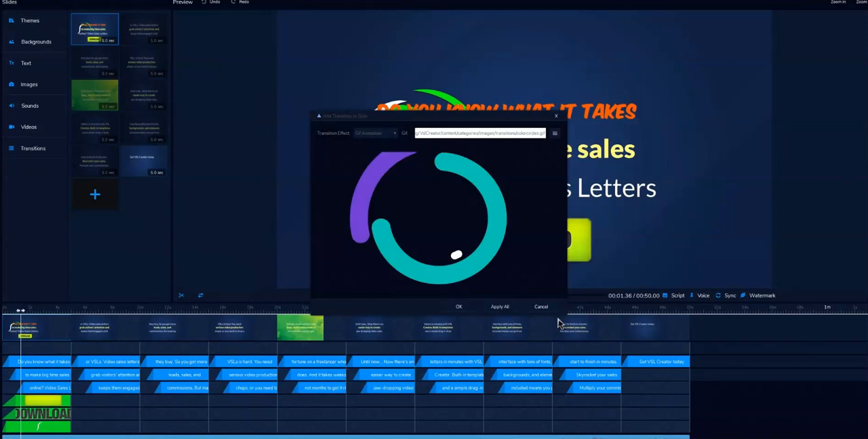
pyautogui.click(466, 308)
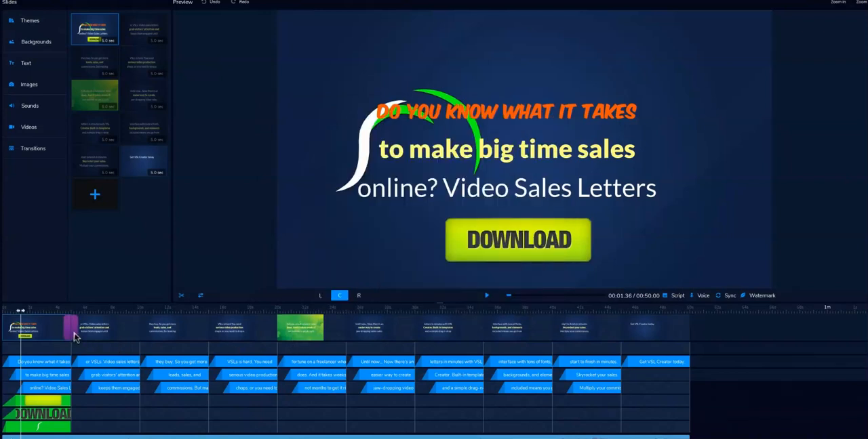
# Rearrange the first slide's text so "to make big time sales" sits above "DO YOU KNOW WHAT IT TAKES", trying left and right alignment
pyautogui.click(147, 26)
pyautogui.click(97, 34)
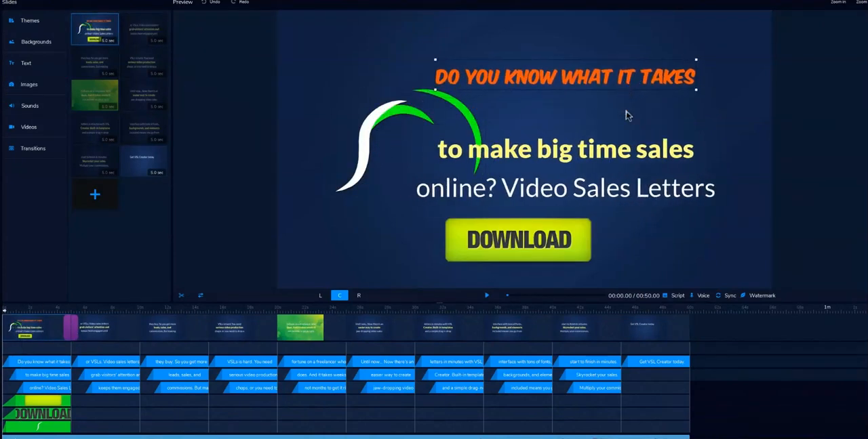
pyautogui.click(320, 296)
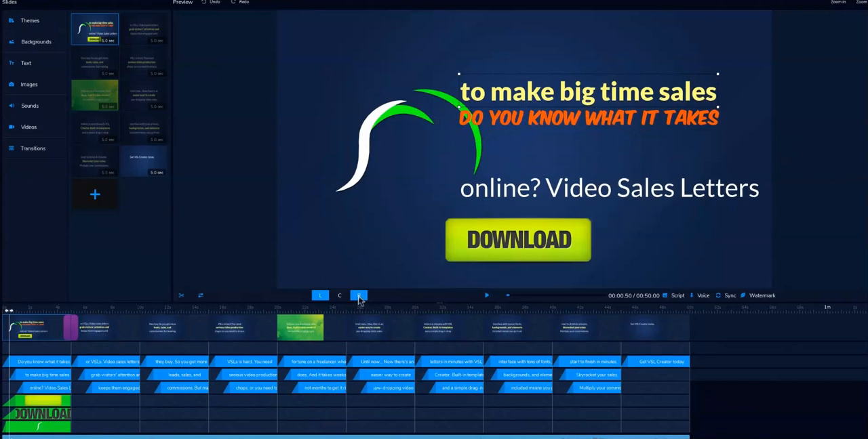
pyautogui.click(359, 295)
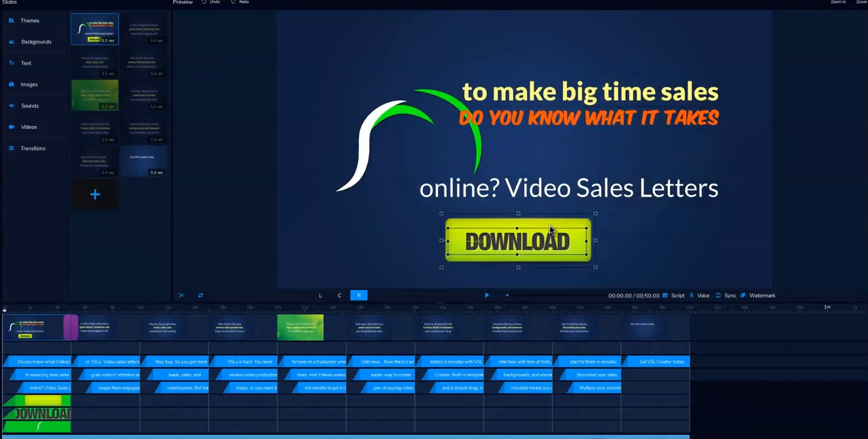
# Shrink the green button on the first slide and move the animated line effect to the slide's upper-left corner
pyautogui.moveTo(597, 219); pyautogui.dragTo(577, 227)
pyautogui.click(406, 138)
pyautogui.moveTo(407, 138); pyautogui.dragTo(399, 119)
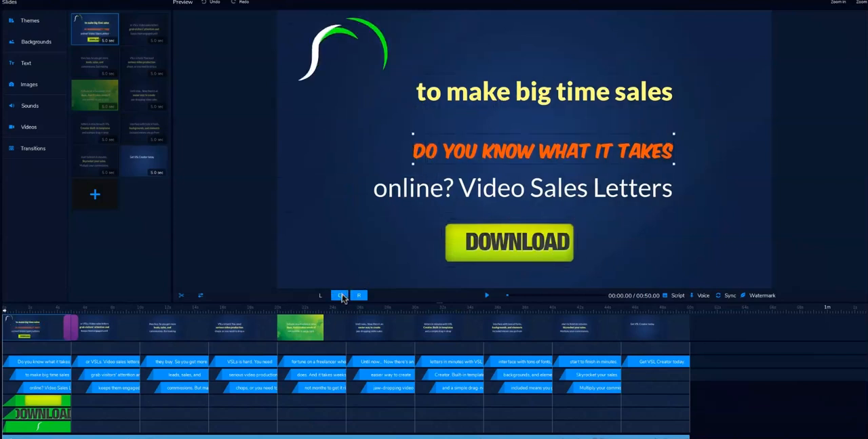
# Center-align and evenly space the first slide's text lines, and reposition the DOWNLOAD text over the button and the line effect slightly lower
pyautogui.click(339, 295)
pyautogui.moveTo(569, 107); pyautogui.dragTo(568, 125)
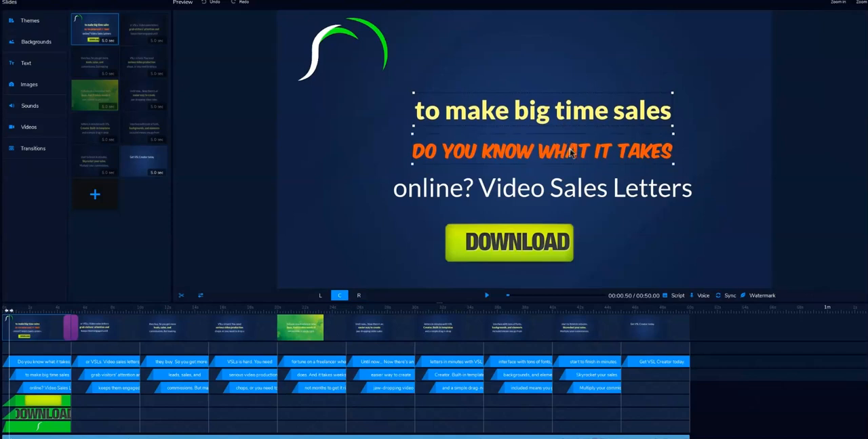
pyautogui.click(542, 246)
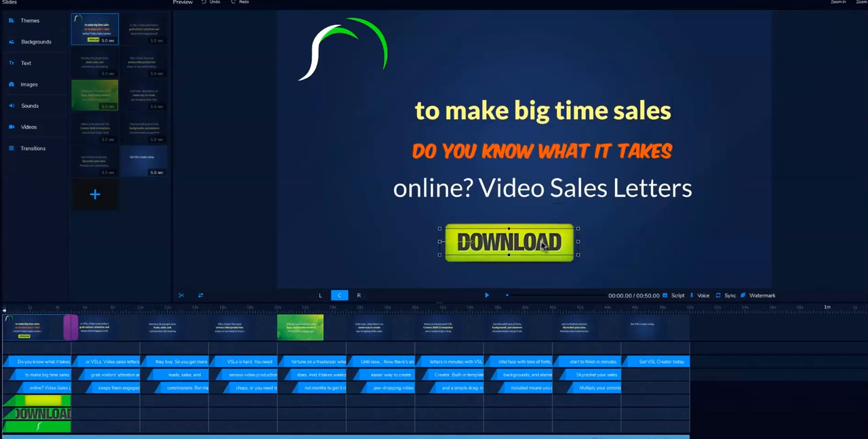
pyautogui.moveTo(376, 74); pyautogui.dragTo(381, 90)
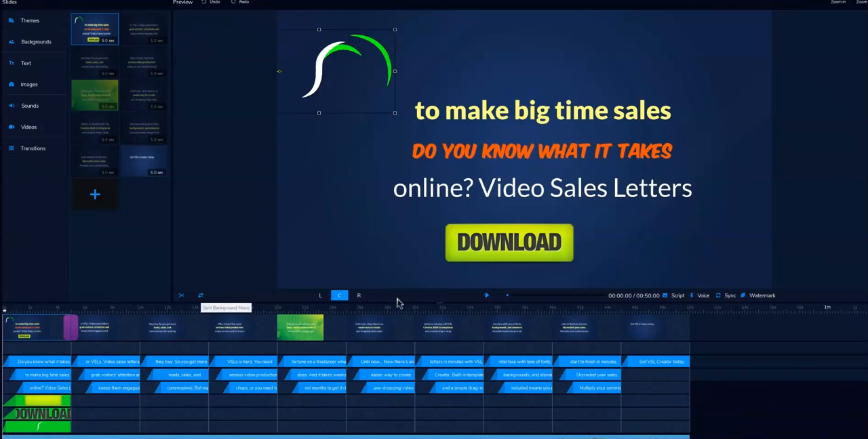
# Delay the start of the first slide's second and third text lines and its three image clips, previewing the playback
pyautogui.click(486, 296)
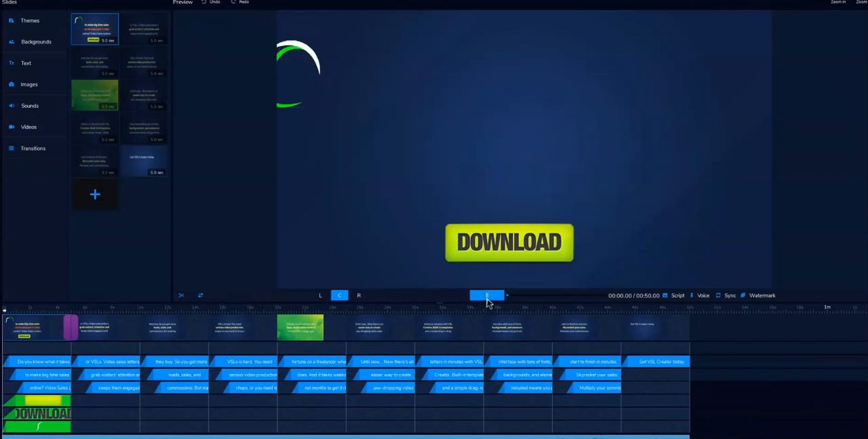
pyautogui.click(487, 299)
pyautogui.moveTo(42, 373); pyautogui.dragTo(74, 427)
pyautogui.click(488, 297)
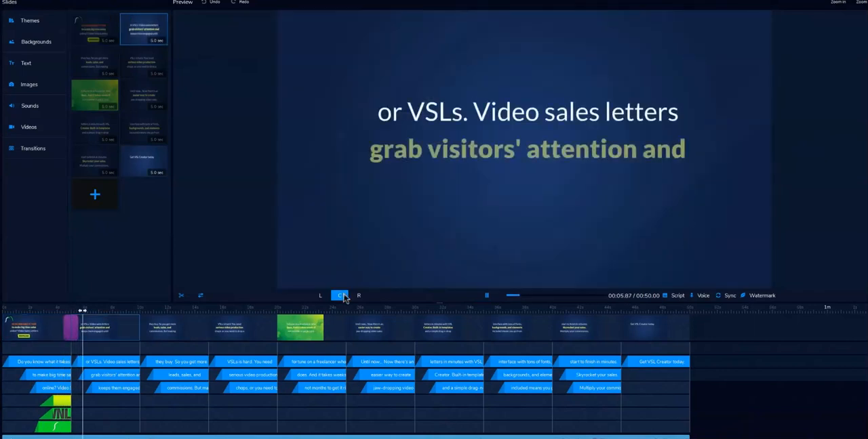
pyautogui.press('space')
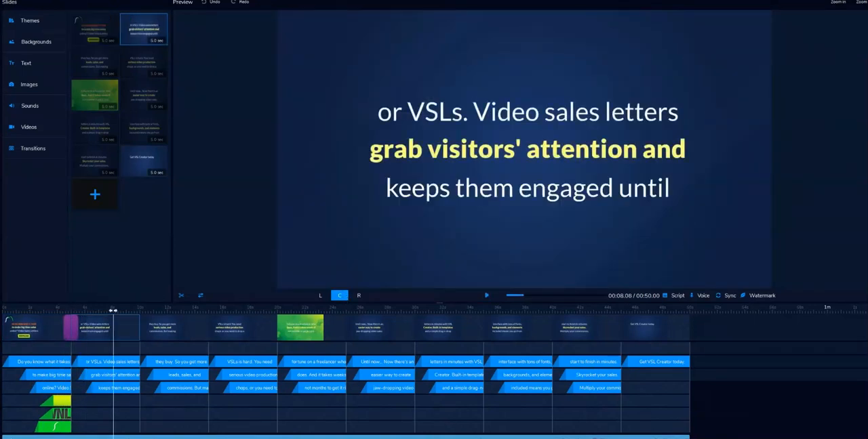
# Open the project's video export settings and set the quality to High
pyautogui.hotkey('ctrl', 'e')
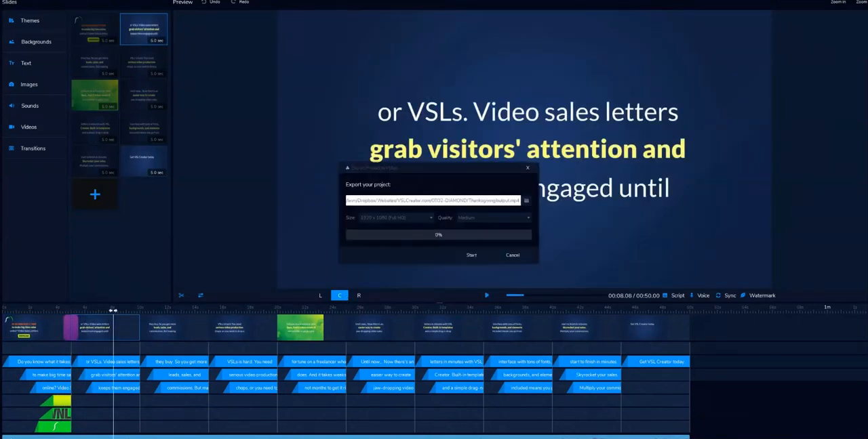
pyautogui.click(500, 217)
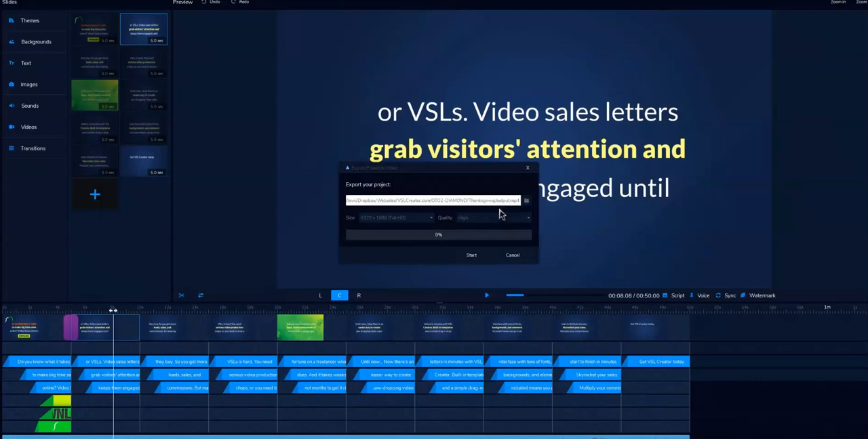